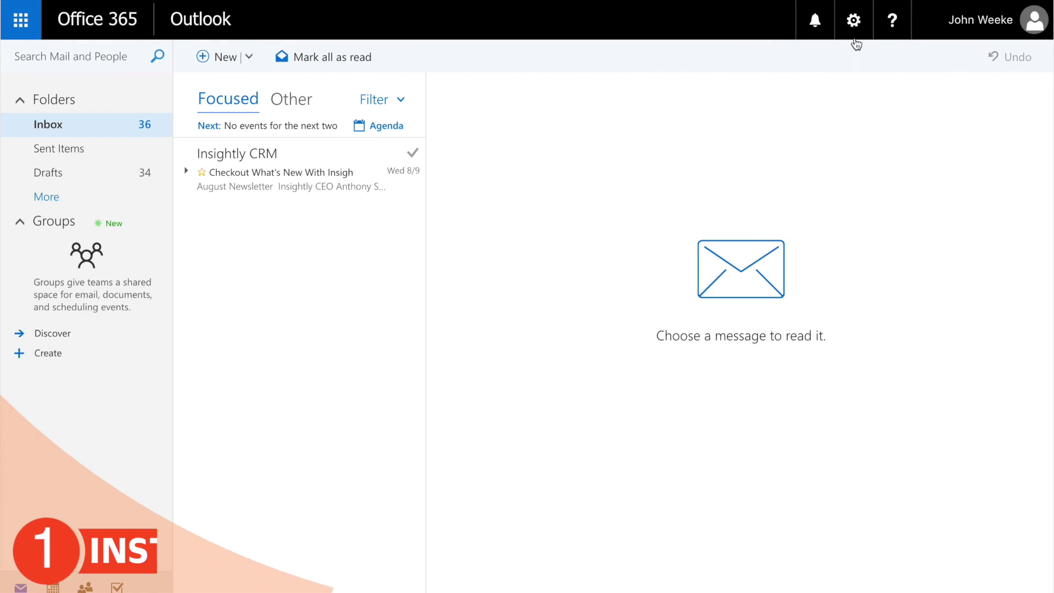
# - Find the Insightly add-in under Manage add-ins by searching 'insightly', and switch it On
pyautogui.click(854, 28)
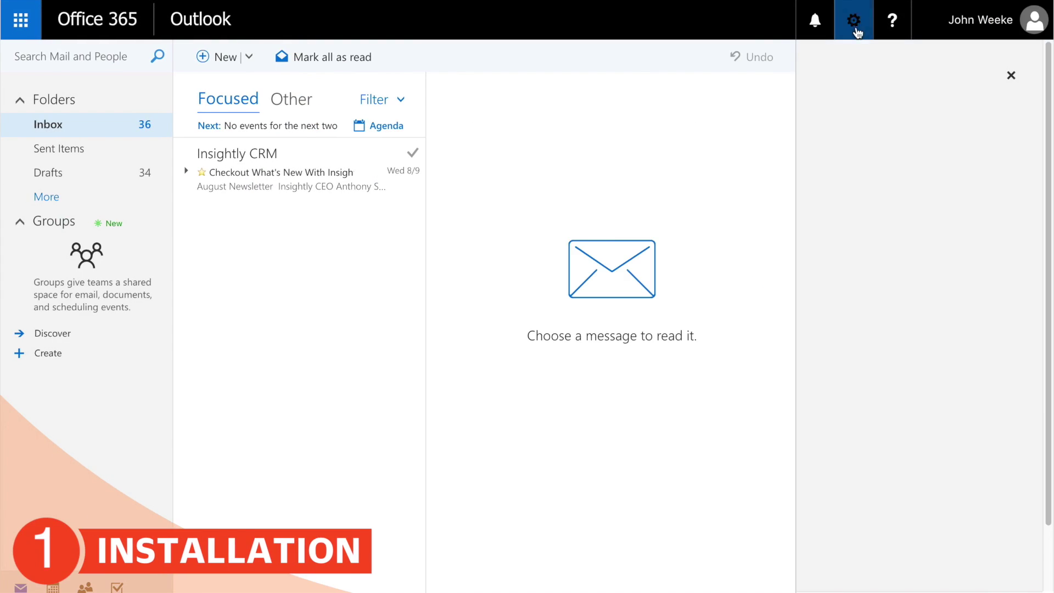
pyautogui.click(877, 341)
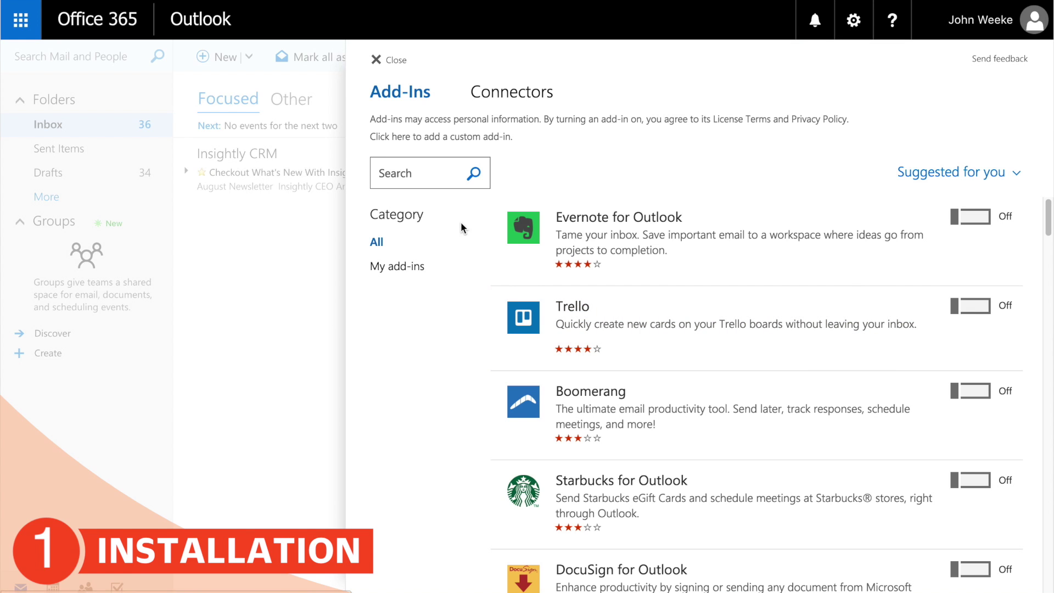
pyautogui.click(433, 165)
pyautogui.write('insightly')
pyautogui.press('Return')
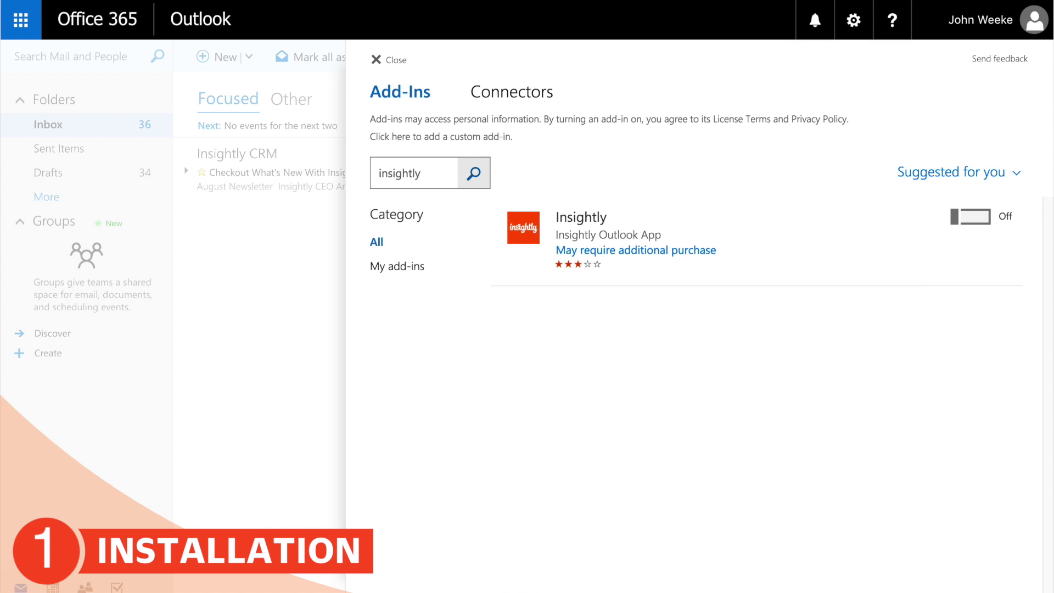
pyautogui.click(969, 221)
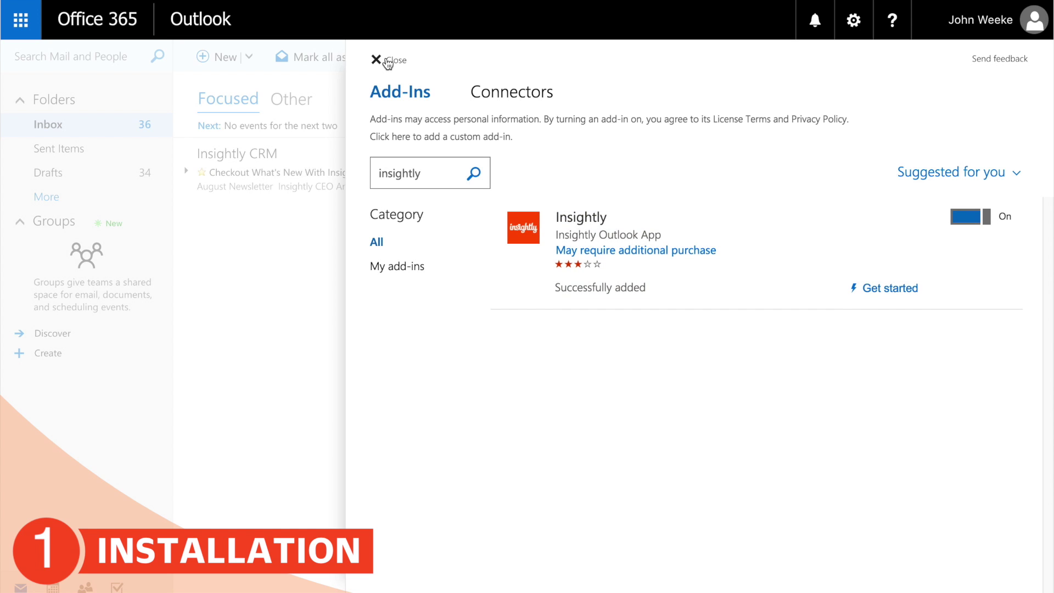
pyautogui.click(385, 60)
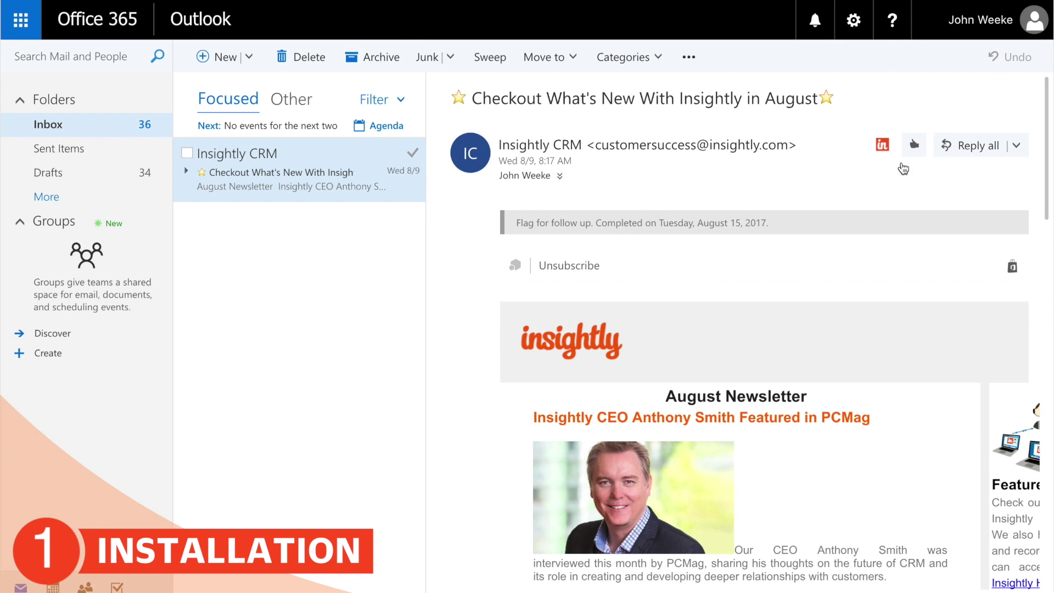
# - Open the Insightly sidebar and log in to the Insightly account, allowing the login popup
pyautogui.click(888, 154)
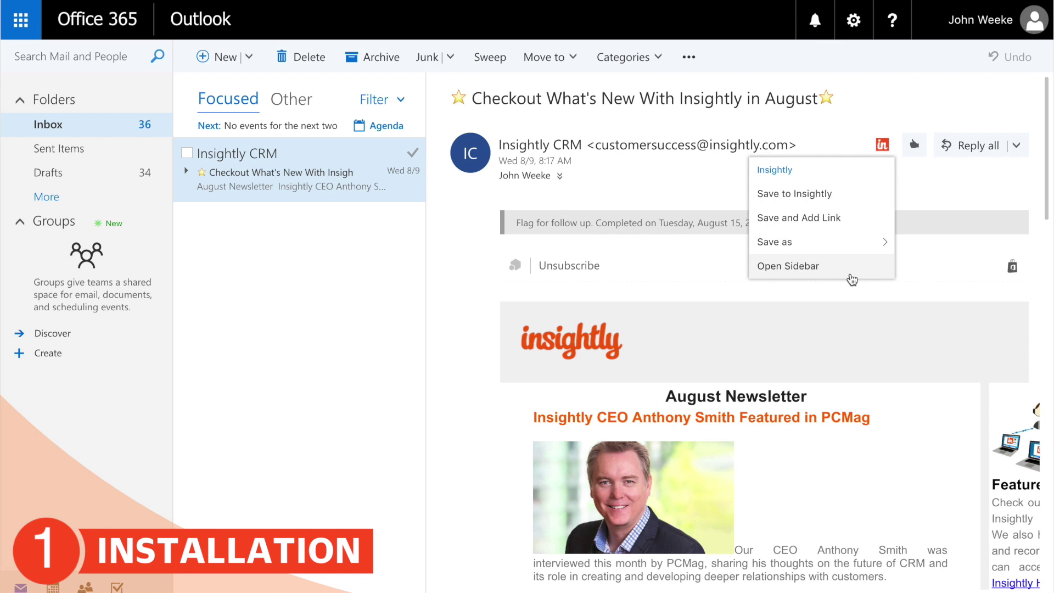
pyautogui.click(851, 274)
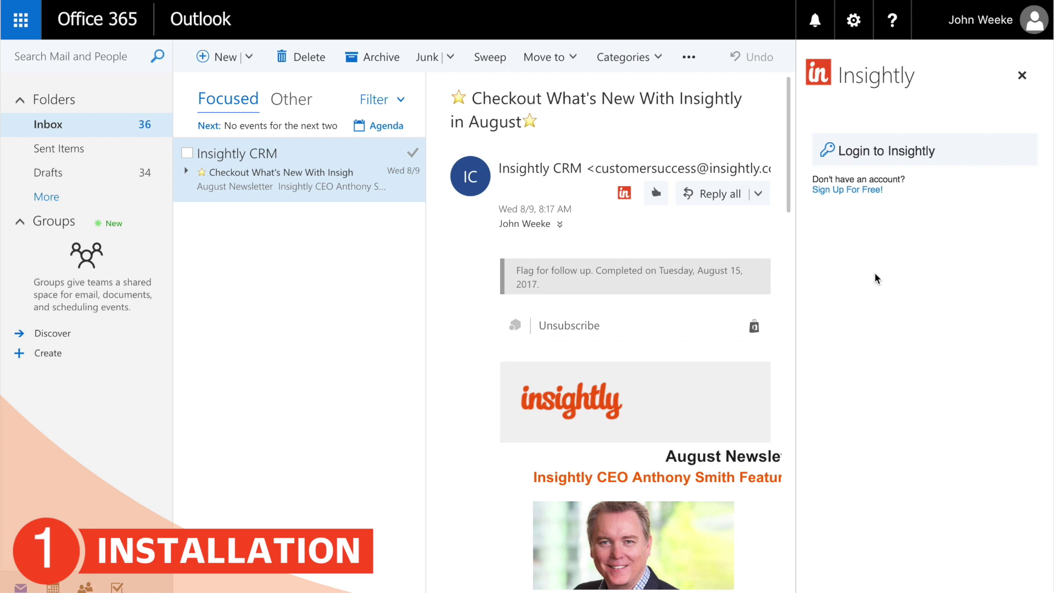
pyautogui.click(899, 165)
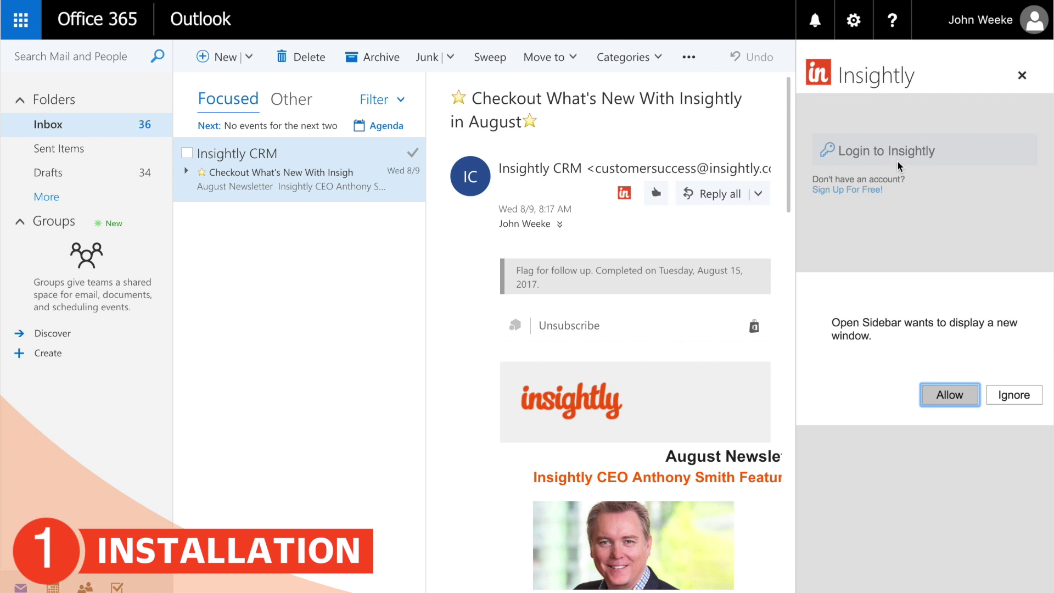
pyautogui.click(933, 402)
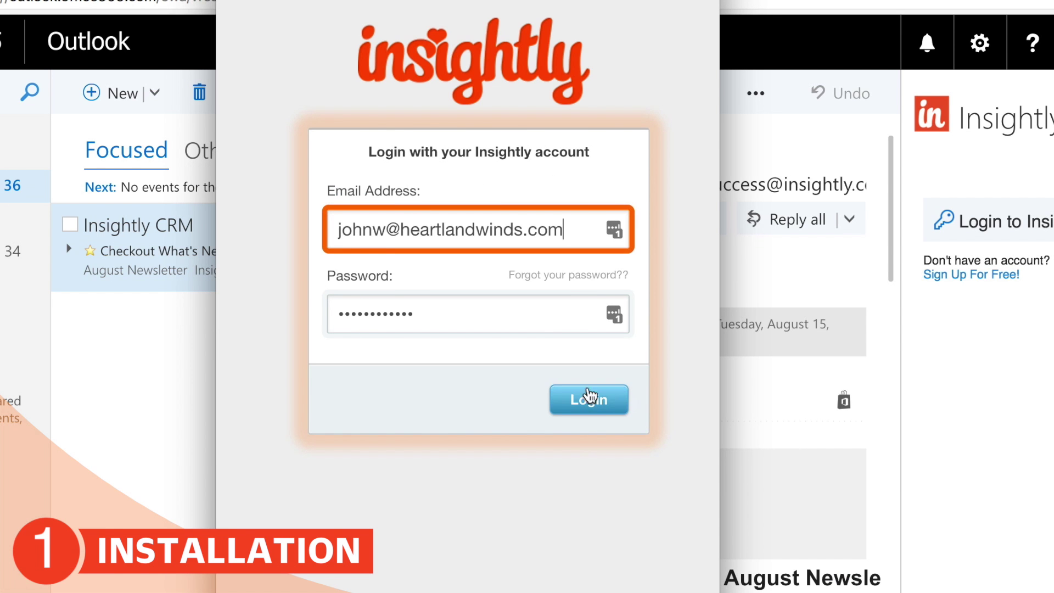
pyautogui.click(574, 409)
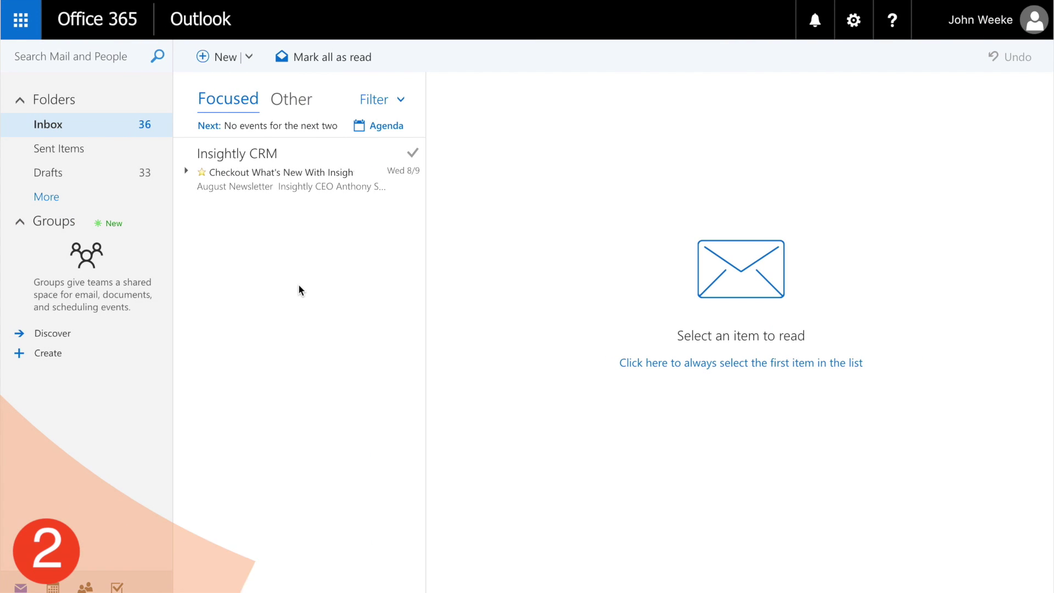
# - Start a new email and add a contact found by name search in Insightly as recipient
pyautogui.click(215, 57)
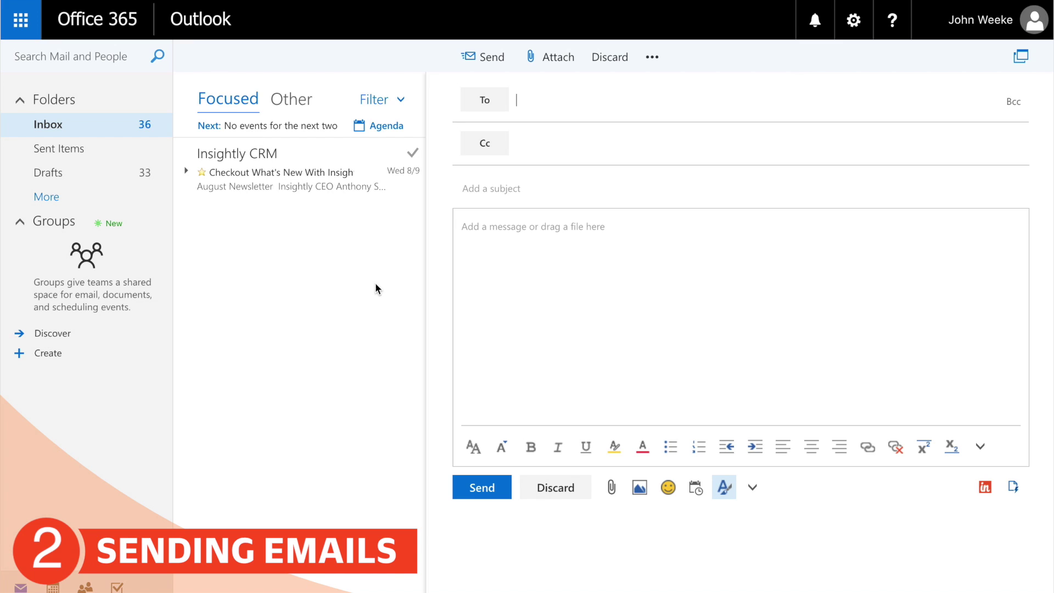
pyautogui.click(985, 488)
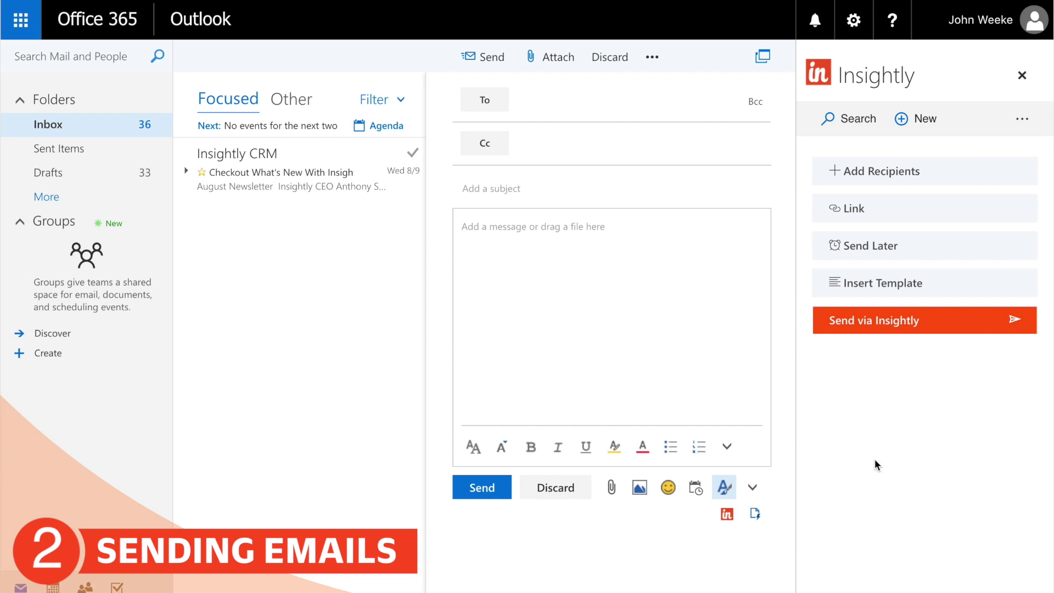
pyautogui.click(892, 185)
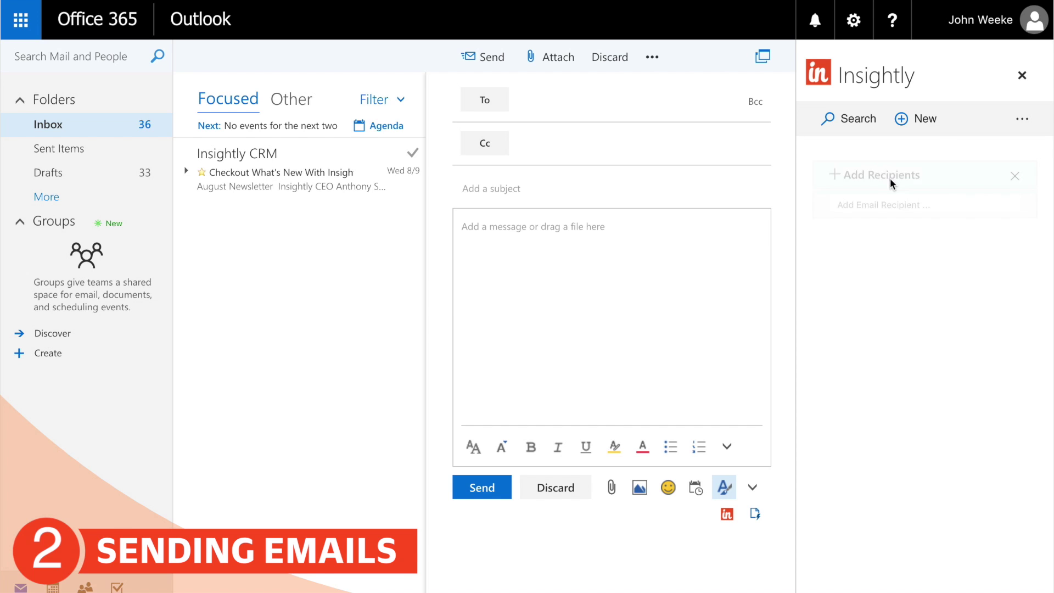
pyautogui.click(895, 202)
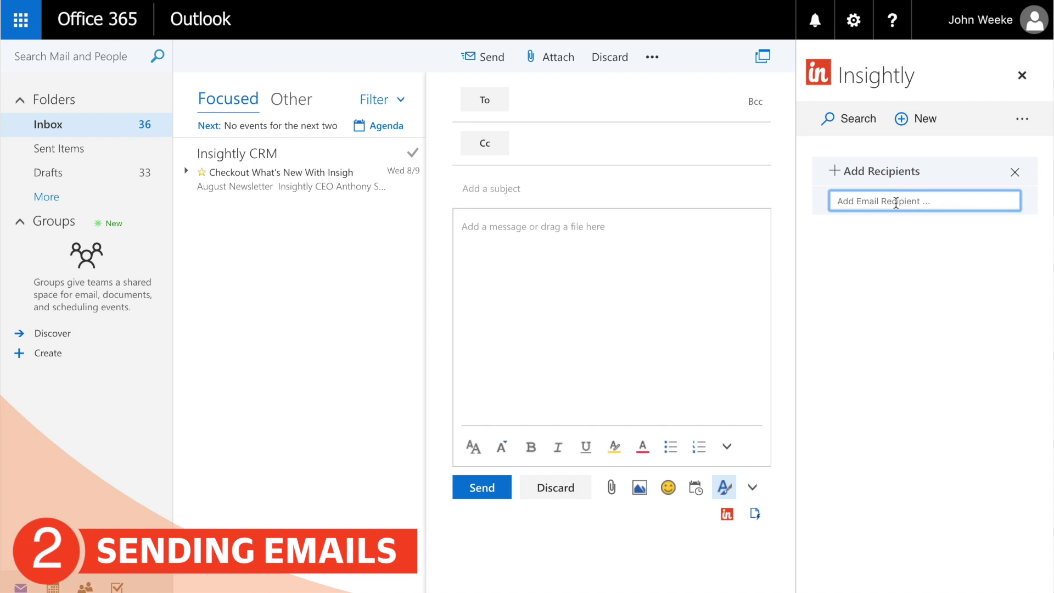
pyautogui.write('tony')
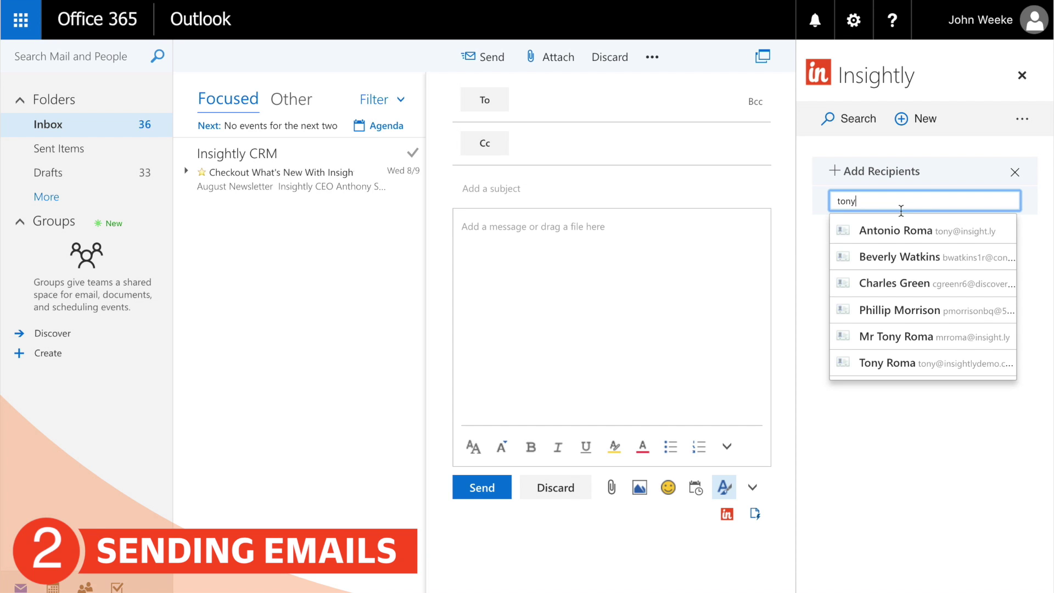
pyautogui.click(900, 229)
pyautogui.click(1014, 172)
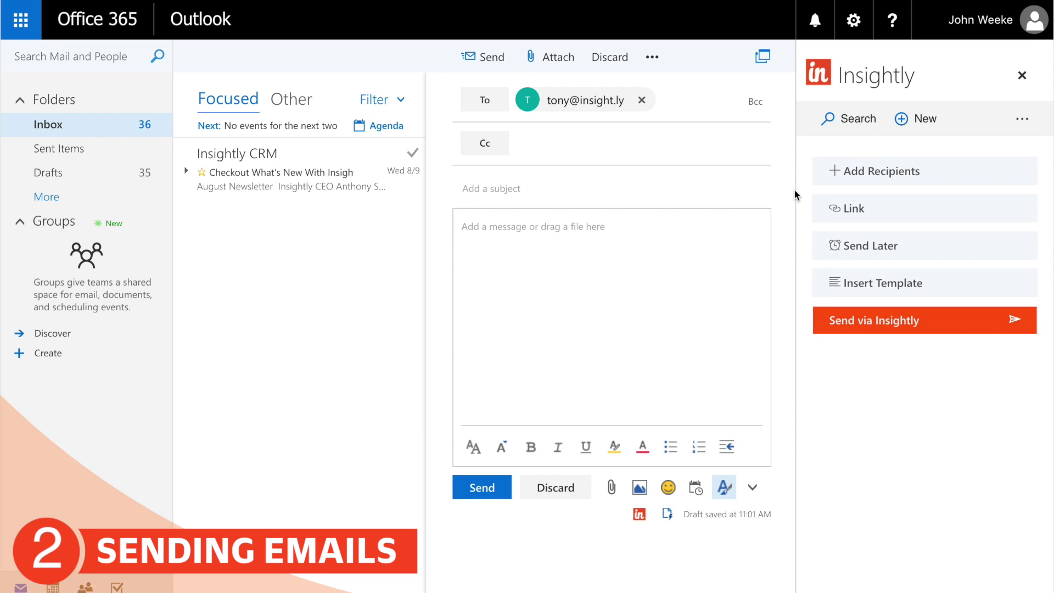
pyautogui.click(817, 208)
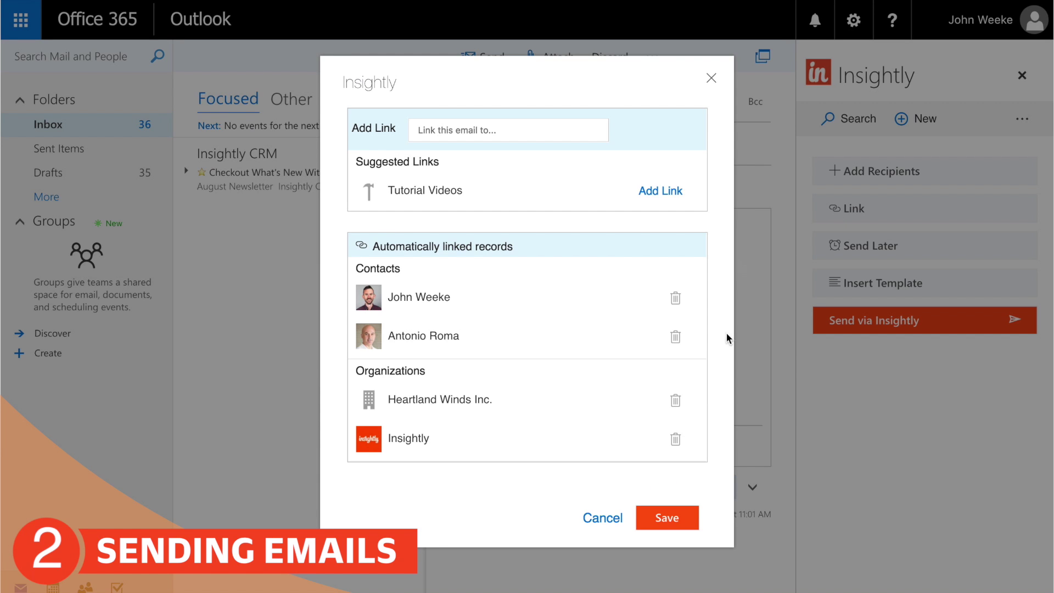
pyautogui.click(605, 518)
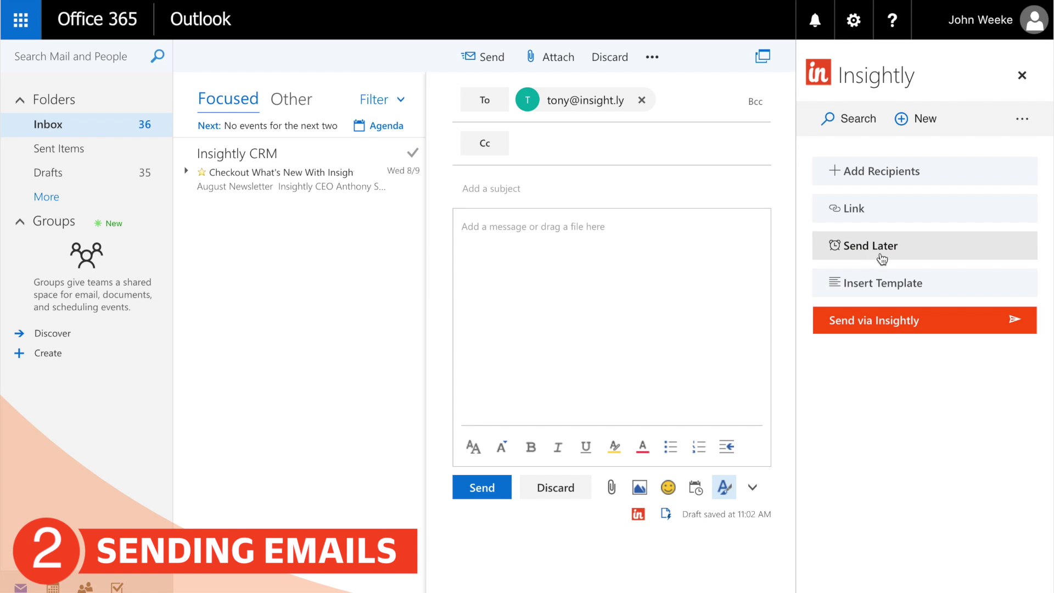
# - Insert Insightly's Contact-type Cold Email template into the draft
pyautogui.click(884, 284)
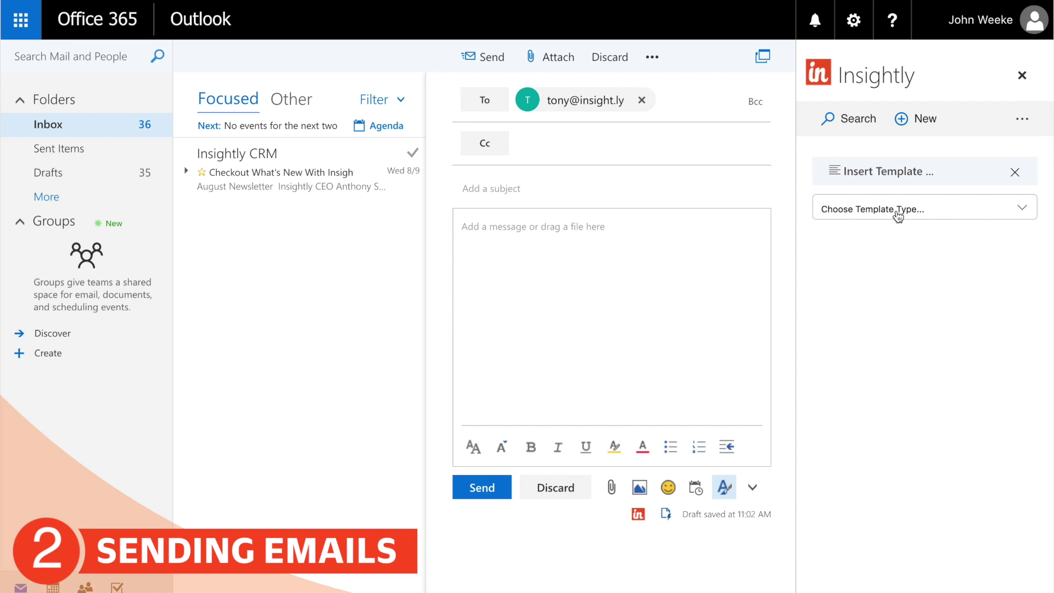
pyautogui.click(895, 209)
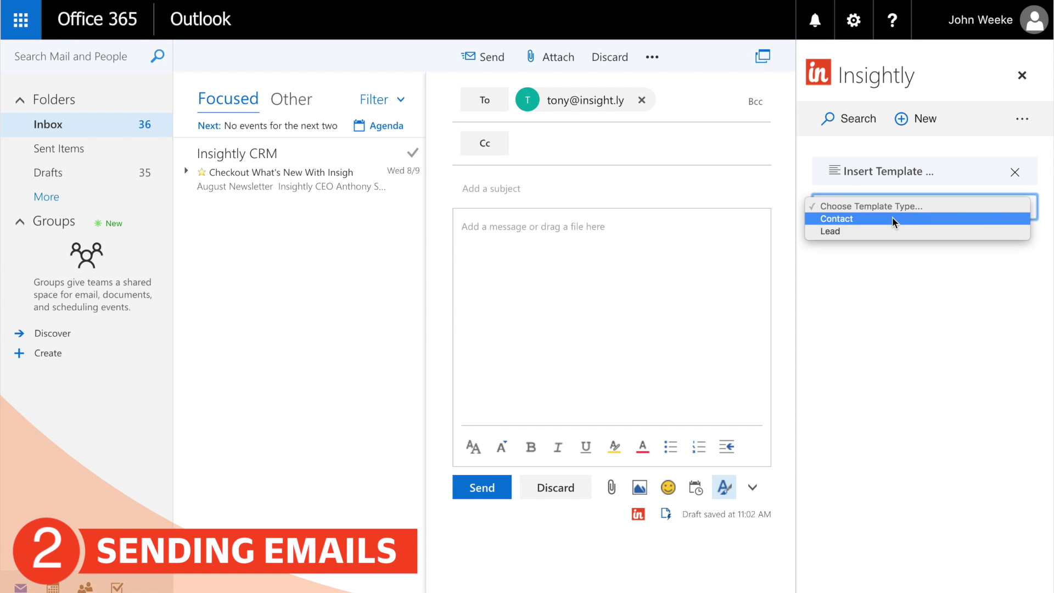
pyautogui.click(892, 219)
pyautogui.click(881, 242)
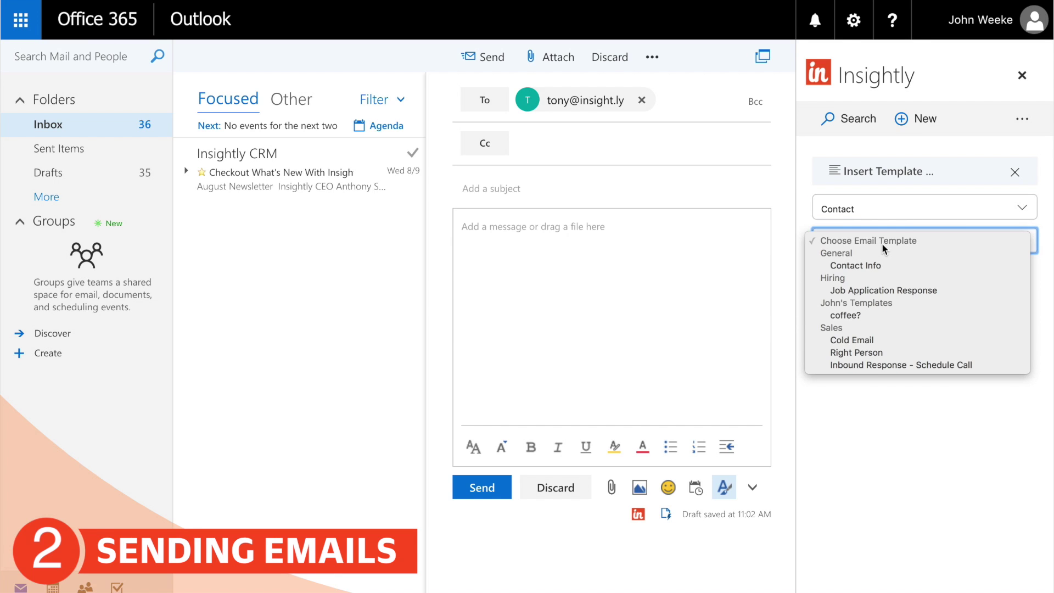
pyautogui.click(901, 339)
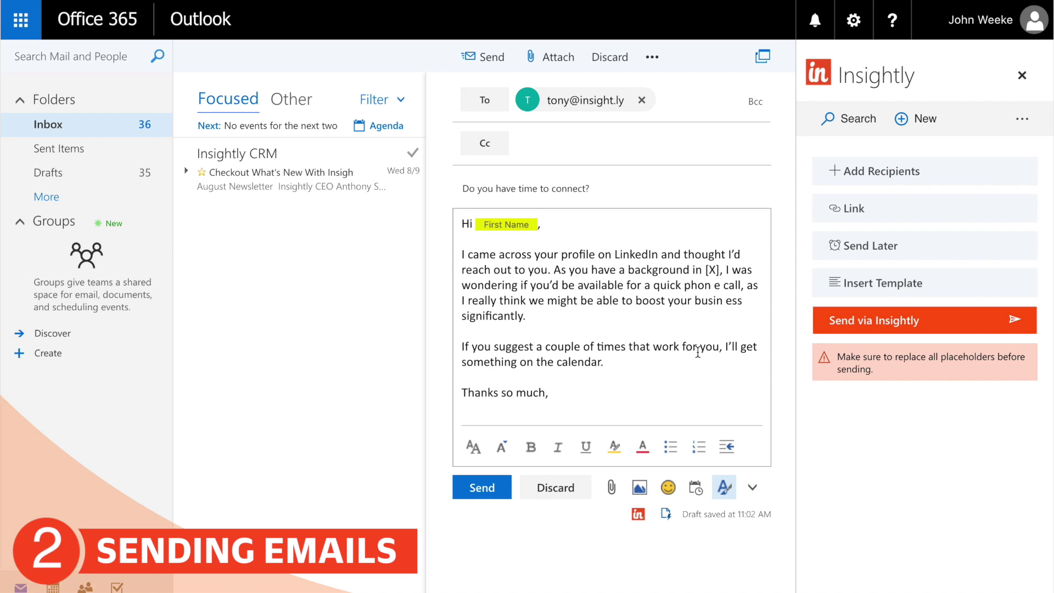
# - Fill First Name with the contact's first name, set [X] to Tutorial Videos, and add the sender's name
pyautogui.click(535, 225)
pyautogui.write('Tony,')
pyautogui.doubleClick(714, 269)
pyautogui.write('Tutorial Videos')
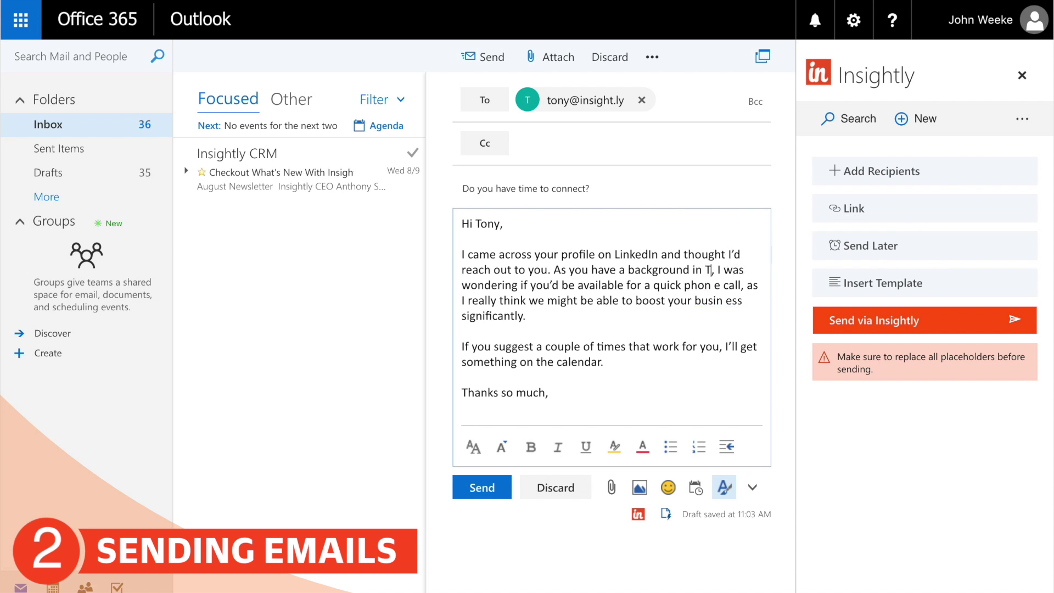
pyautogui.click(466, 408)
pyautogui.write('John')
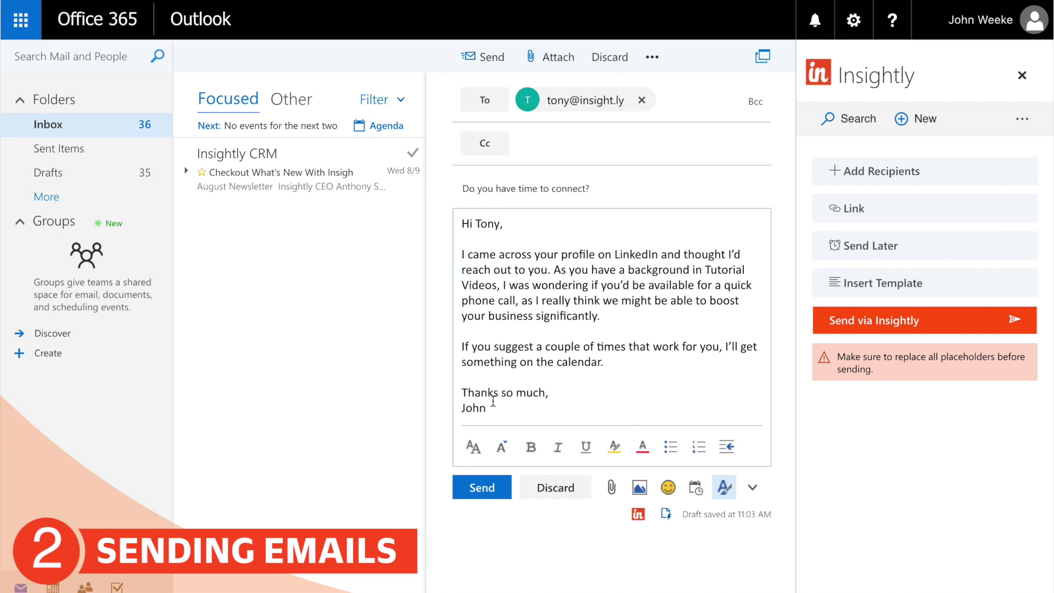
# - Set the Insightly Send Later time to 17 August 2017 at 04:30 AM
pyautogui.click(889, 247)
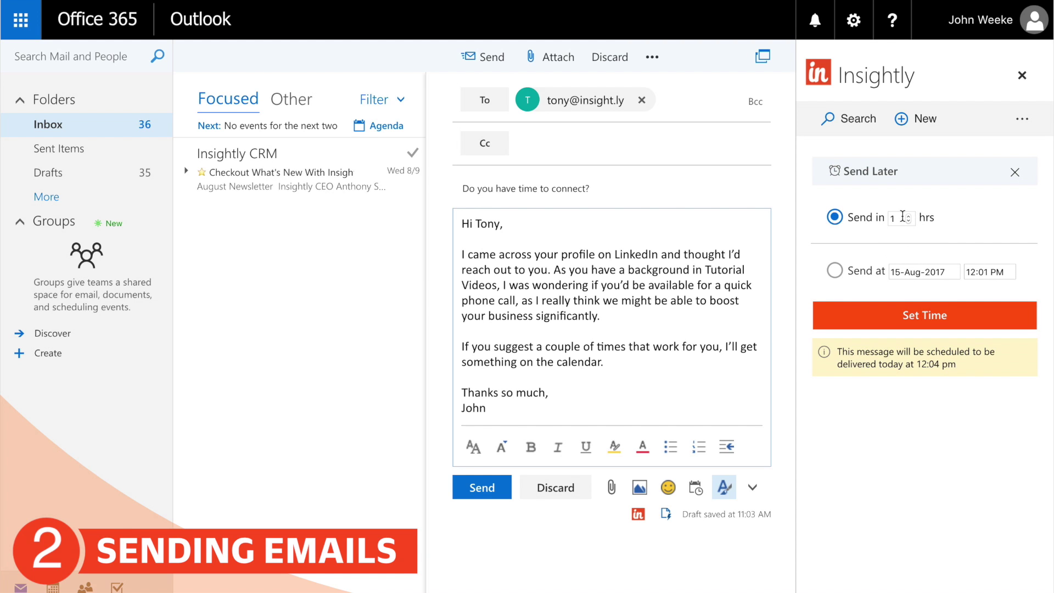
pyautogui.click(834, 270)
pyautogui.click(944, 273)
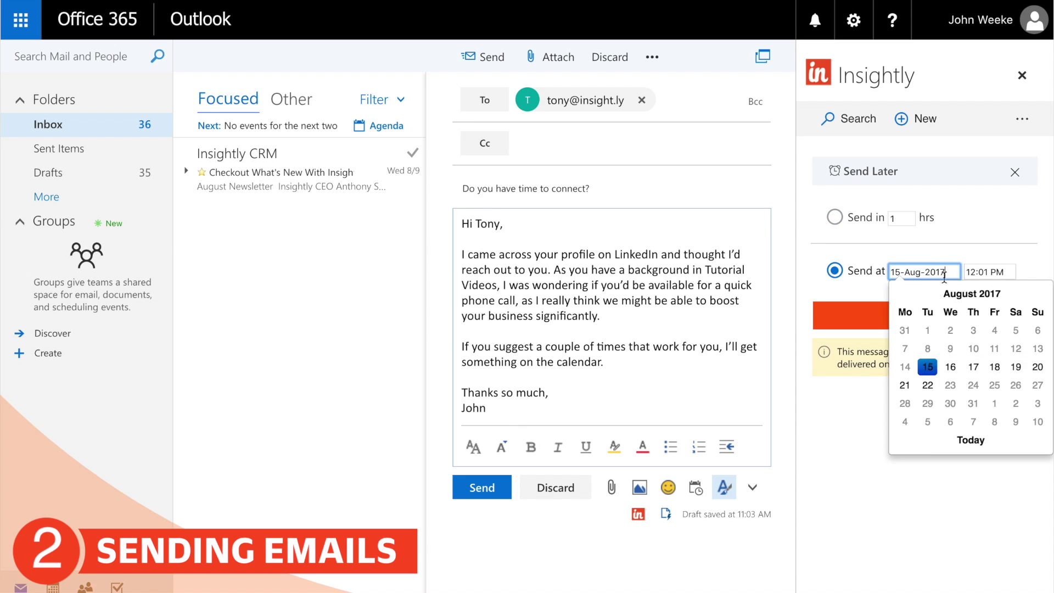
pyautogui.click(972, 367)
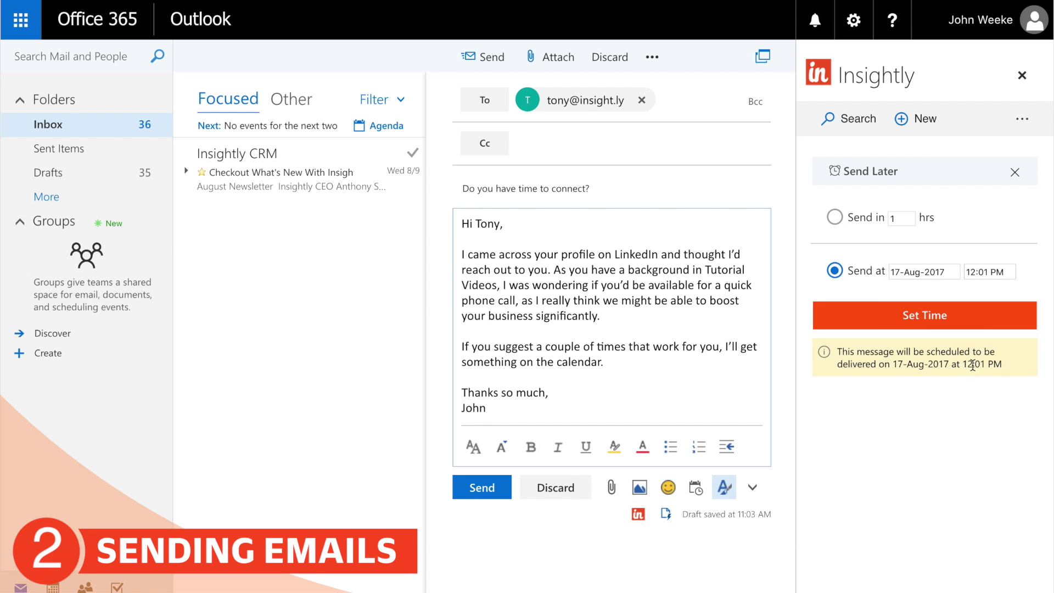
pyautogui.click(977, 272)
pyautogui.write('0430a')
pyautogui.click(1003, 305)
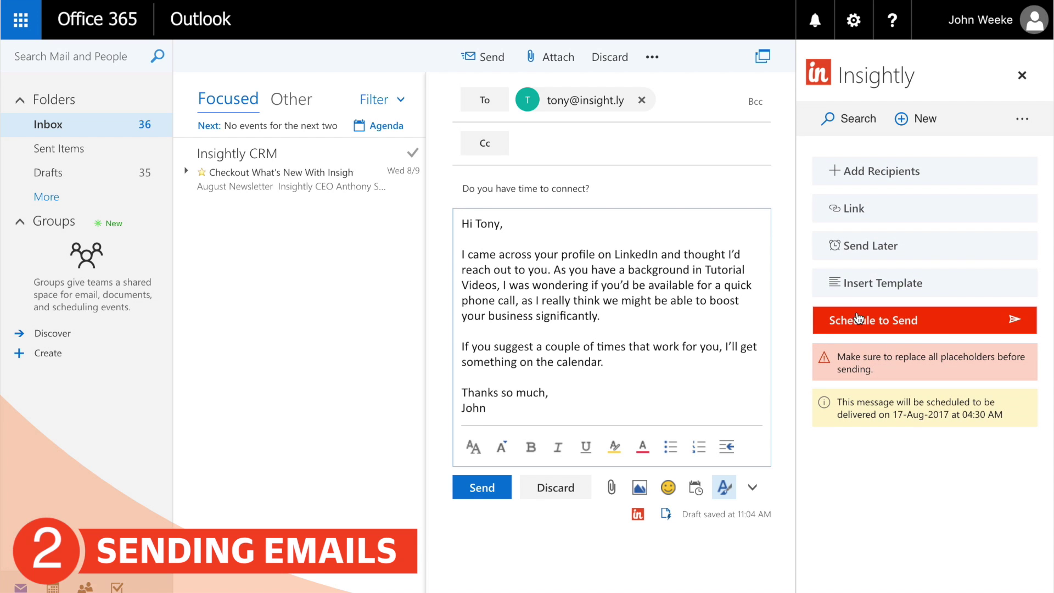
# - Schedule the Cold Email to send and view the scheduled message in Insightly
pyautogui.click(883, 319)
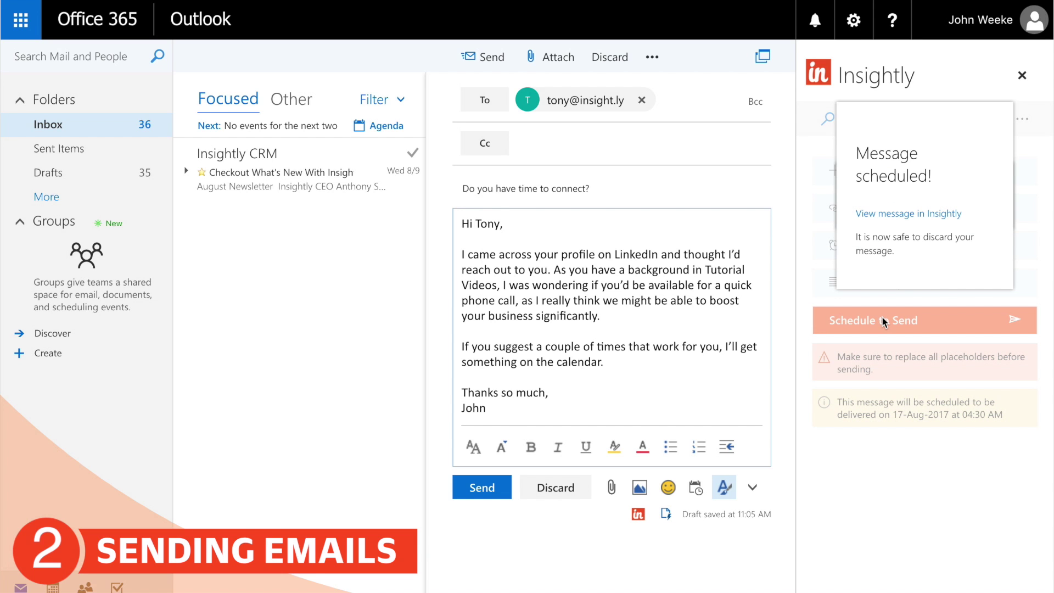
pyautogui.click(905, 214)
pyautogui.scroll(-1, 706, 296)
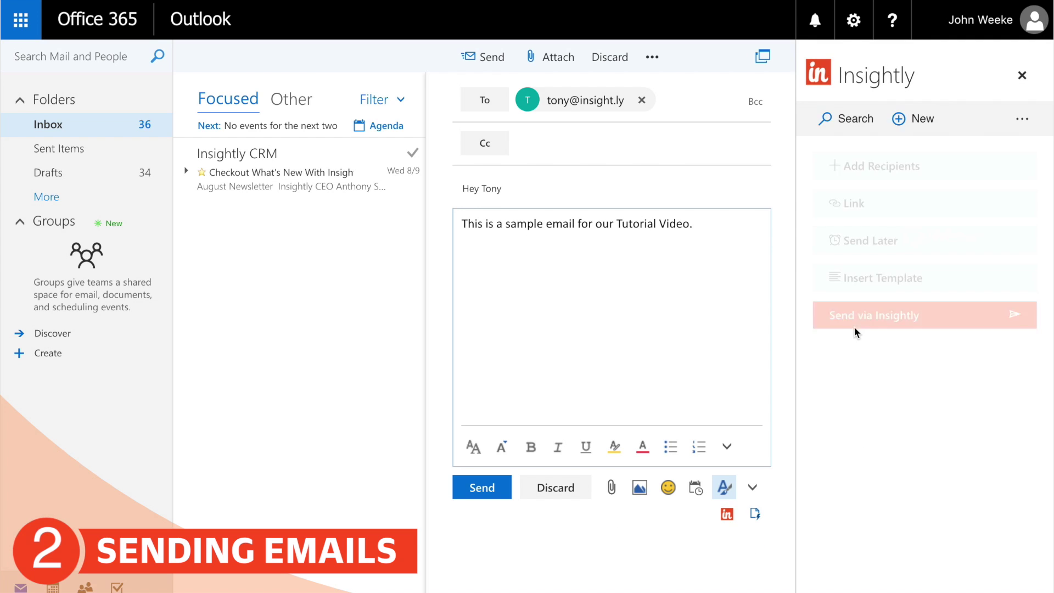
# - Send the sample email via Insightly and open it from Sent Items
pyautogui.click(854, 326)
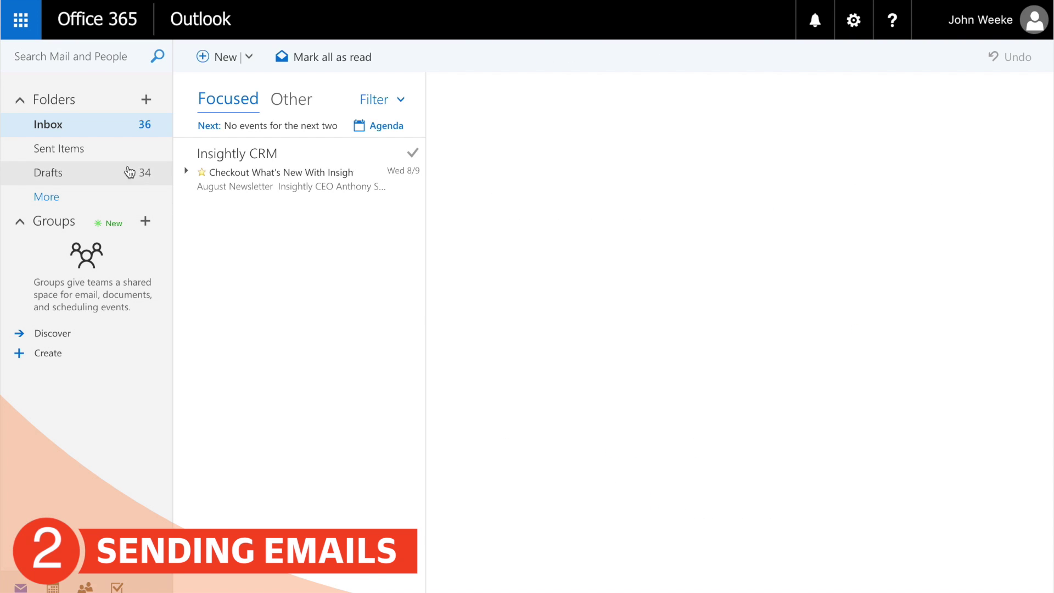
pyautogui.click(108, 152)
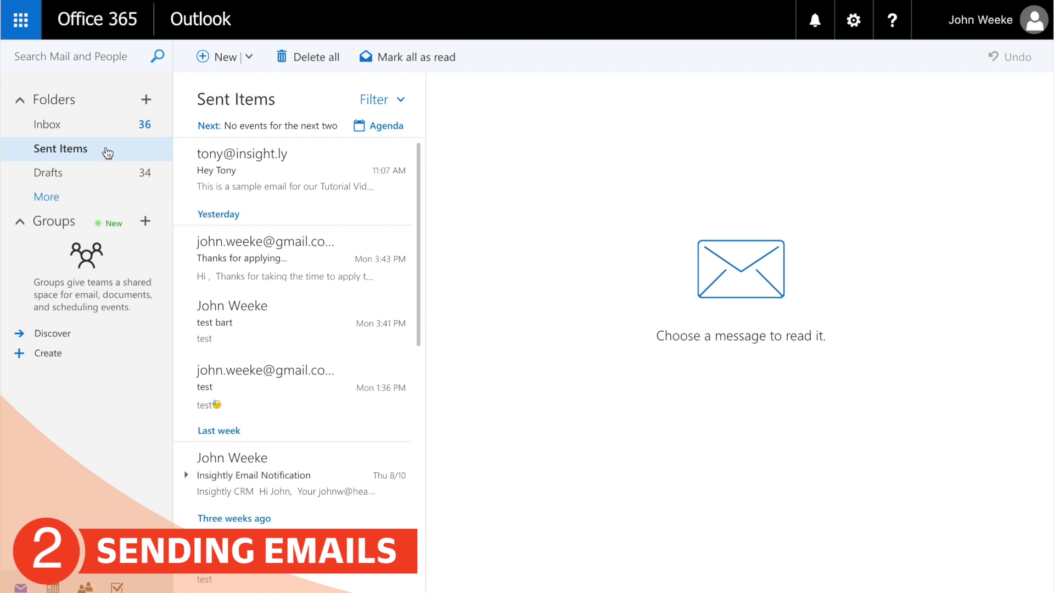
pyautogui.click(294, 177)
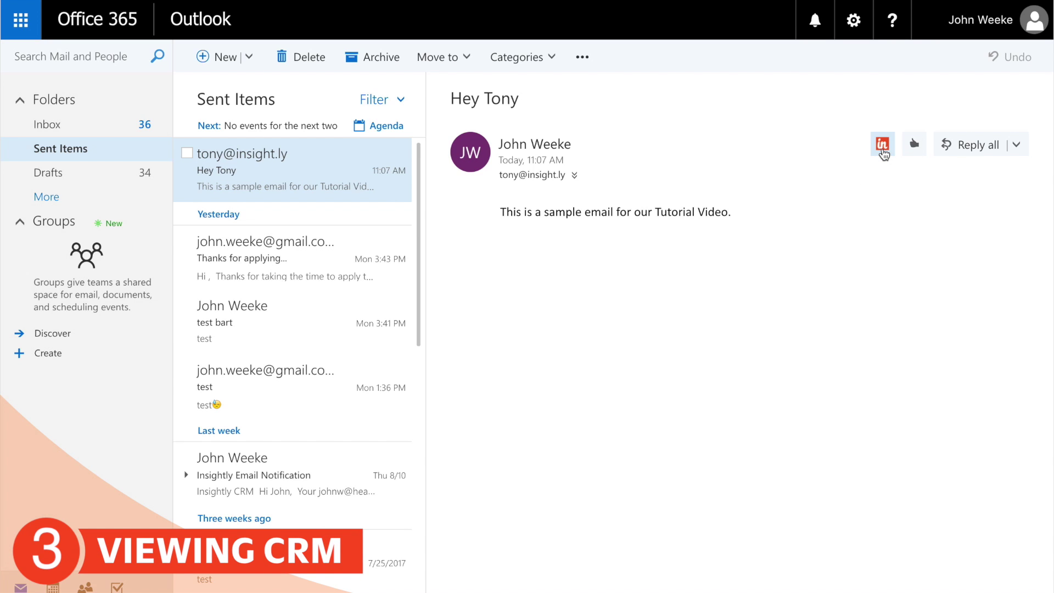
# - Open the Insightly sidebar for the sent email and view the contact and Tutorial Videos project records
pyautogui.click(882, 145)
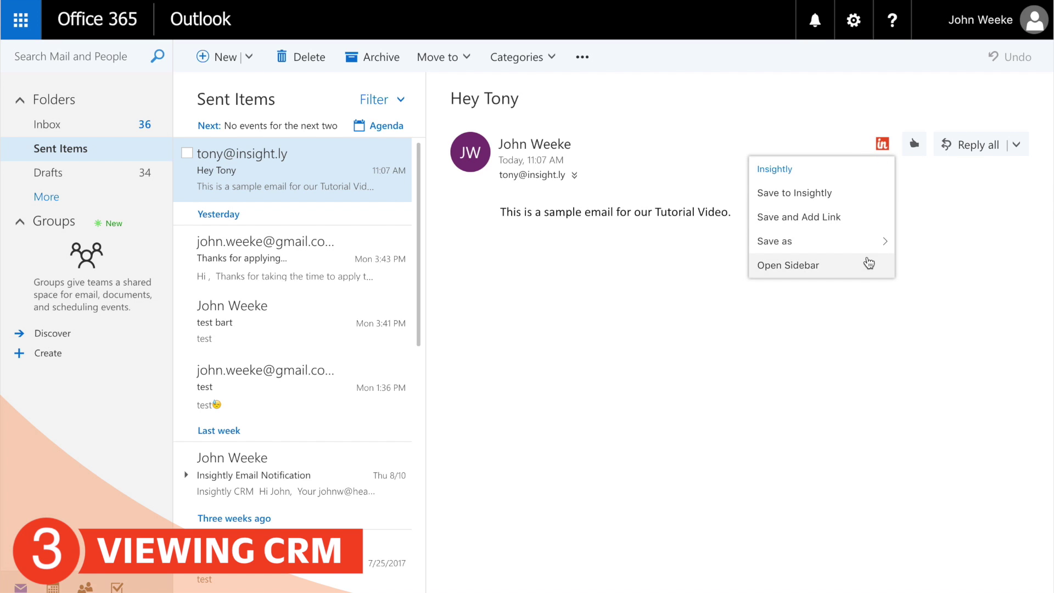
pyautogui.click(869, 264)
pyautogui.click(898, 235)
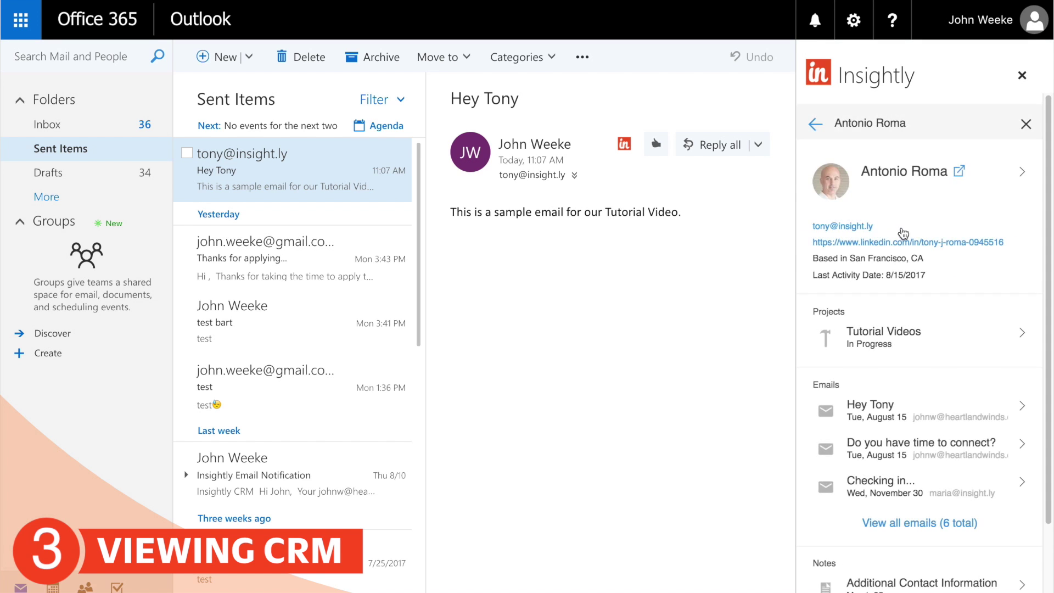
pyautogui.scroll(-2, 957, 280)
pyautogui.click(926, 263)
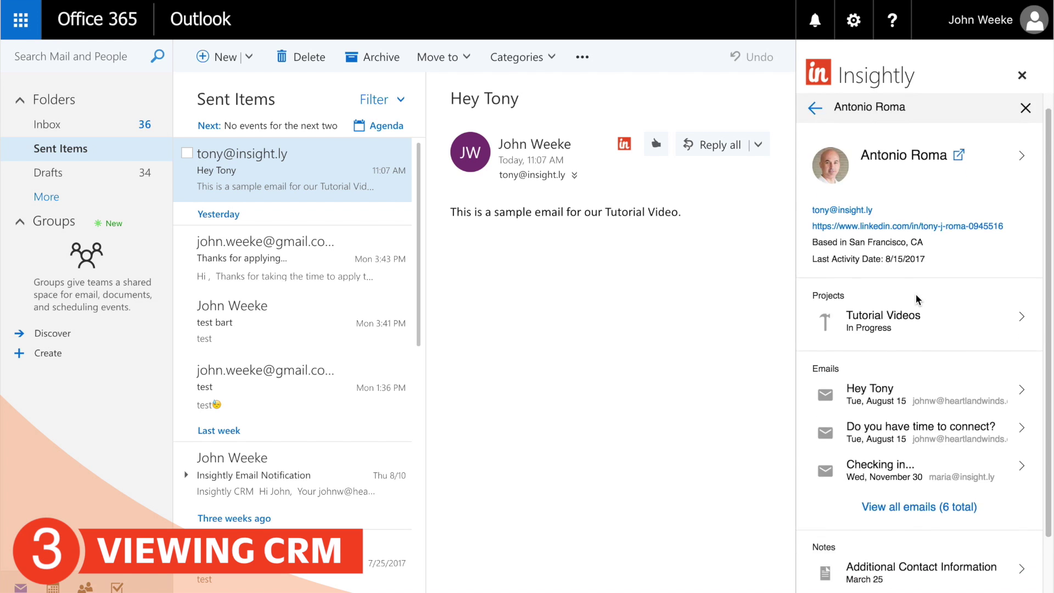
pyautogui.scroll(-2, 917, 307)
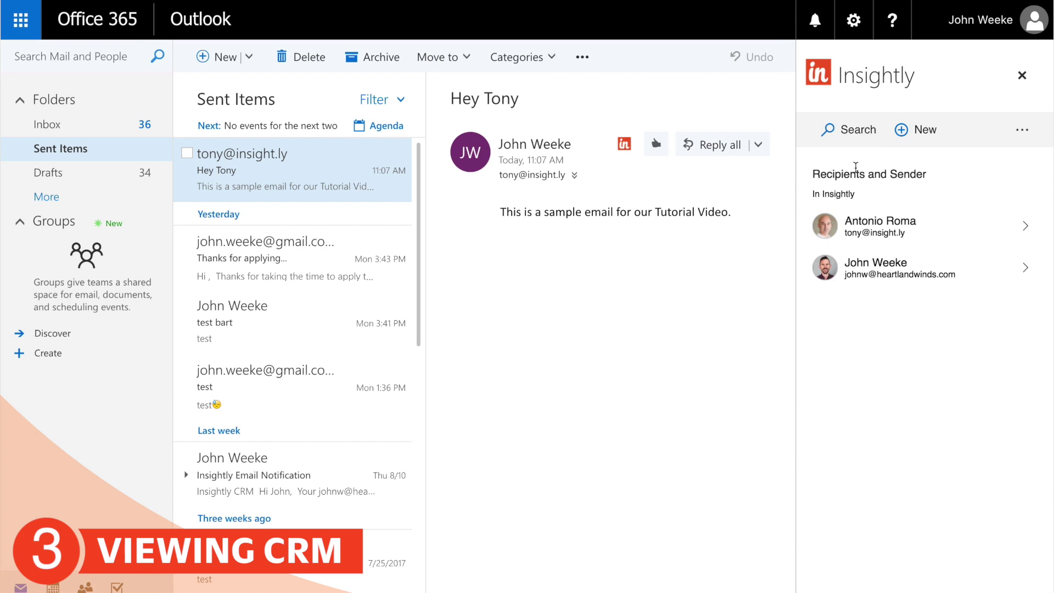
# - Try the Insightly sidebar search, then start creating a new Lead from the New menu
pyautogui.click(856, 144)
pyautogui.click(877, 131)
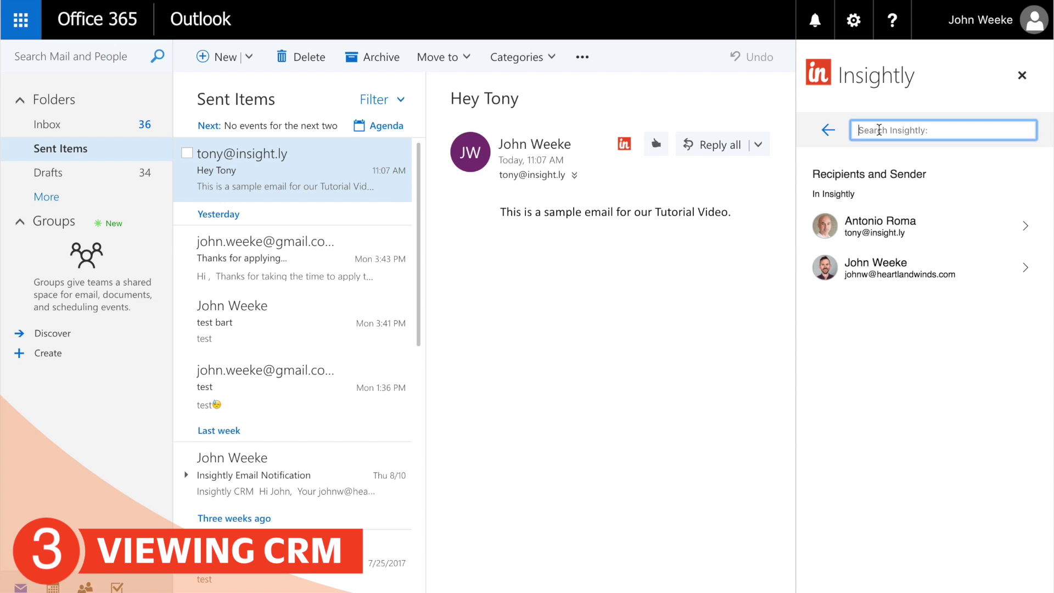
pyautogui.click(879, 159)
pyautogui.click(828, 132)
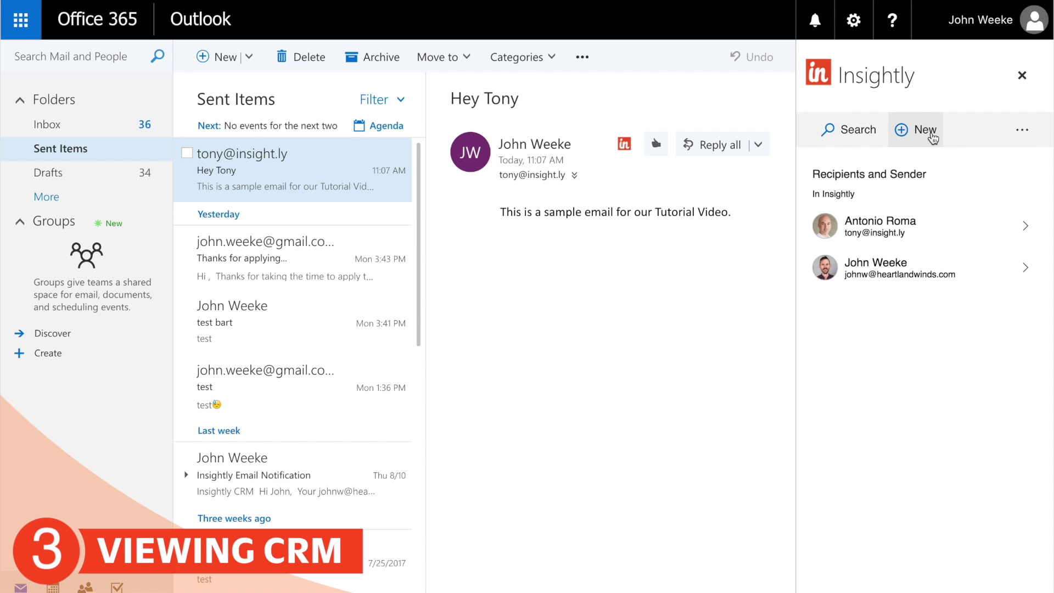
pyautogui.click(932, 136)
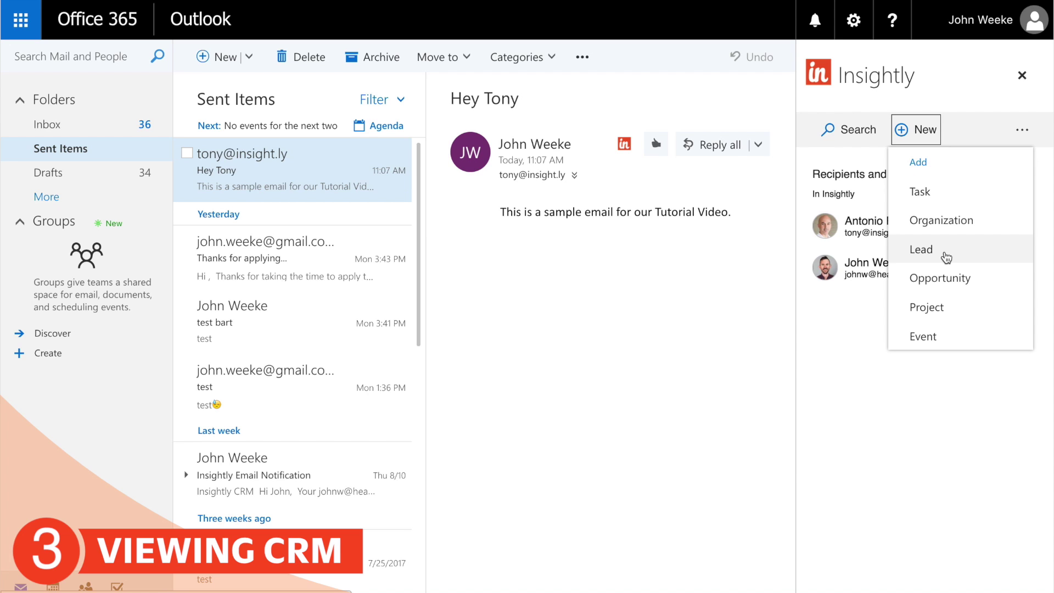
pyautogui.click(945, 257)
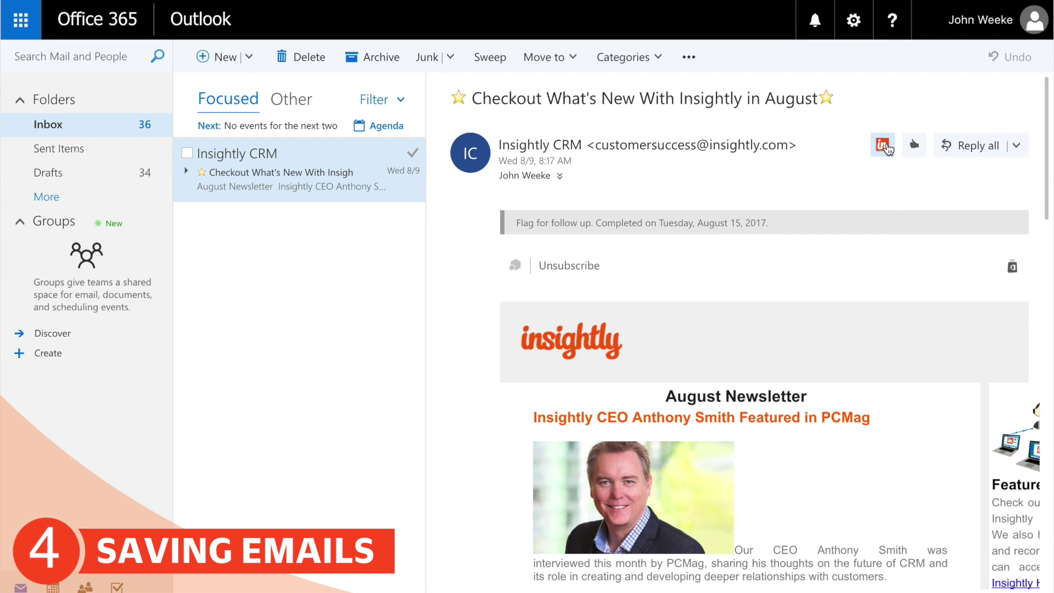
# - Explore the newsletter's Insightly Save as options, then choose Save and Add Link
pyautogui.click(885, 147)
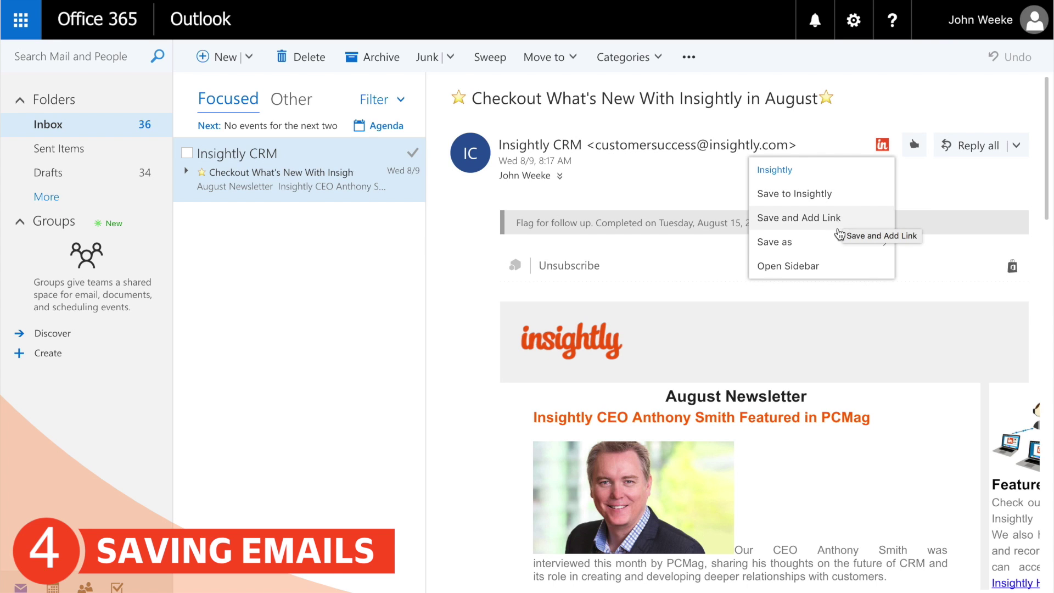
pyautogui.moveTo(835, 247)
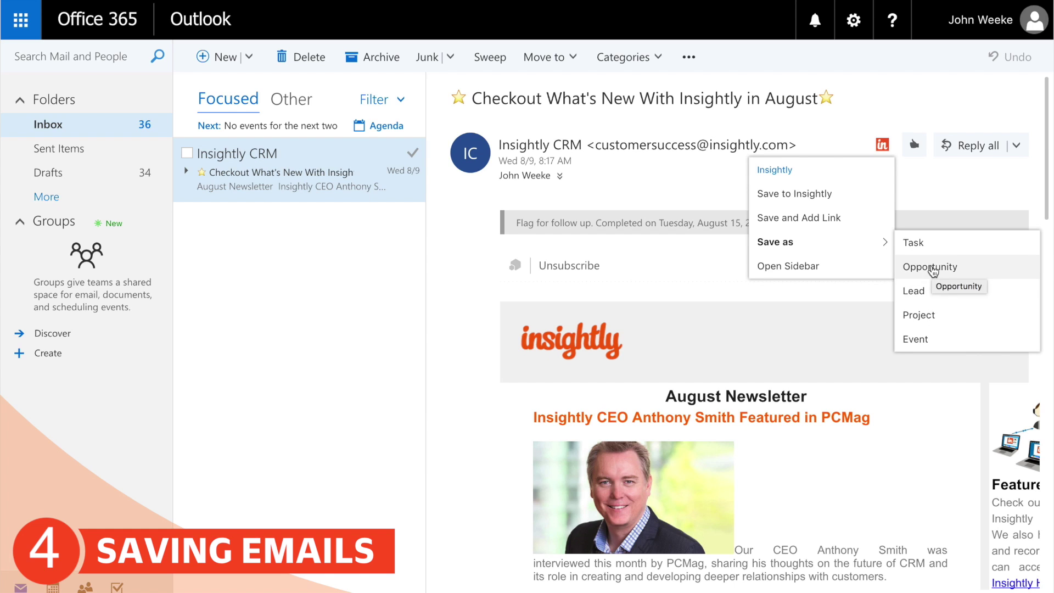
pyautogui.click(933, 268)
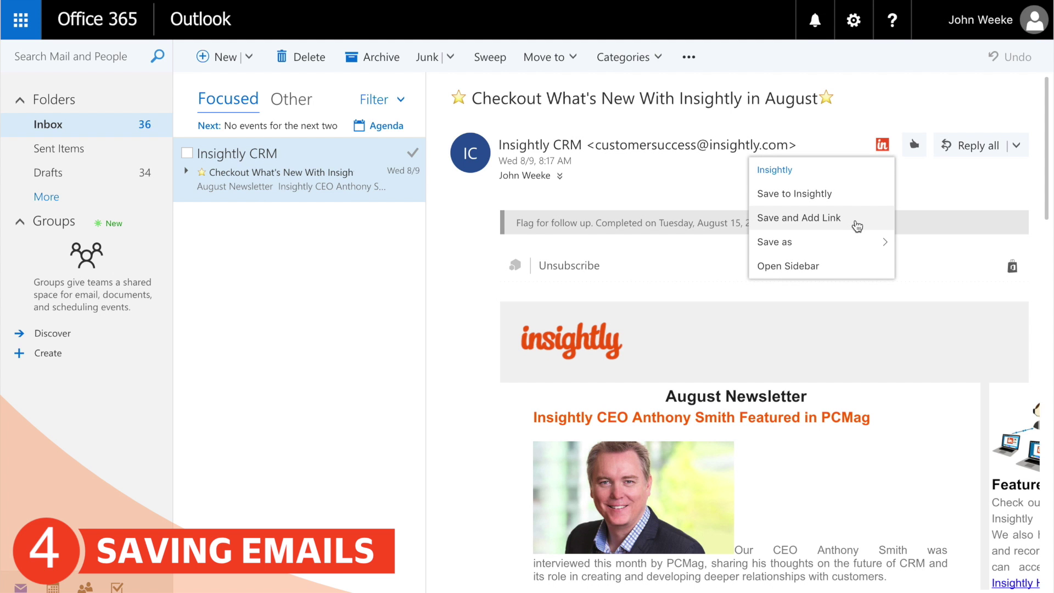
pyautogui.click(856, 223)
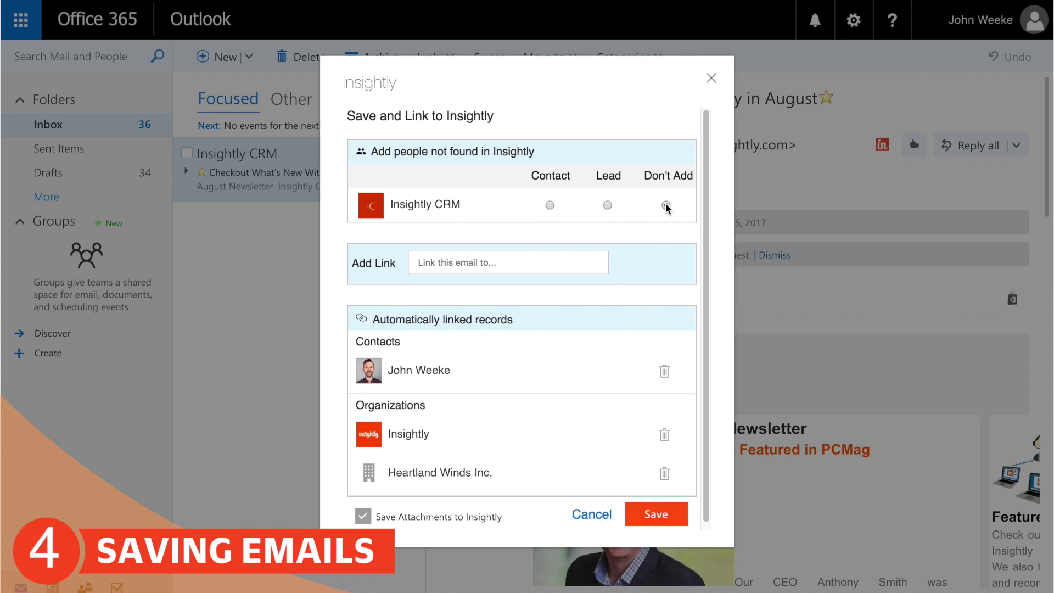
# - Remove Heartland Winds Inc. from the newsletter's linked records and save it to Insightly
pyautogui.click(533, 266)
pyautogui.scroll(-1, 571, 329)
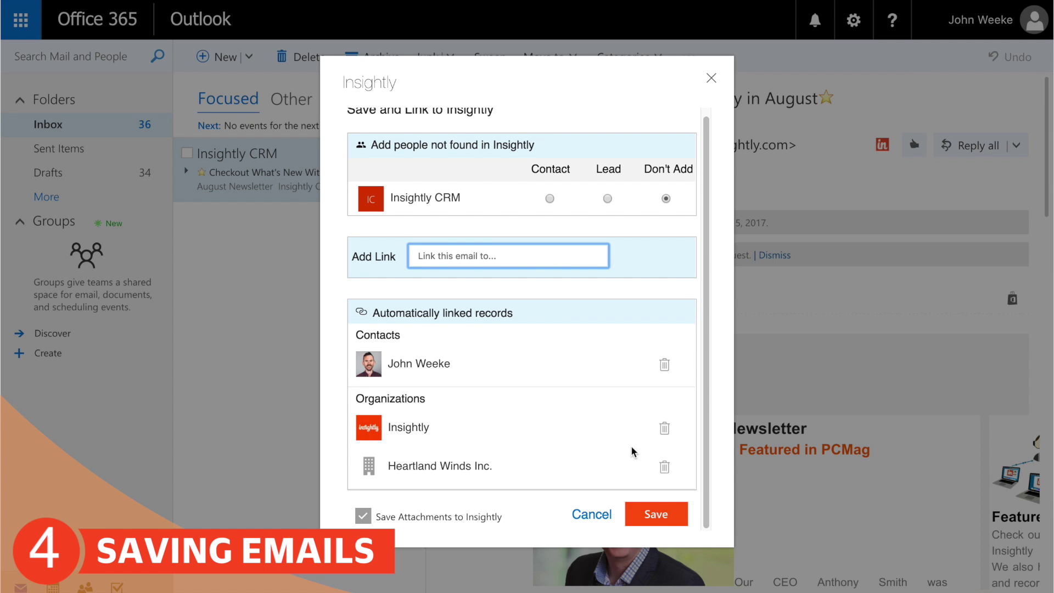
pyautogui.click(664, 467)
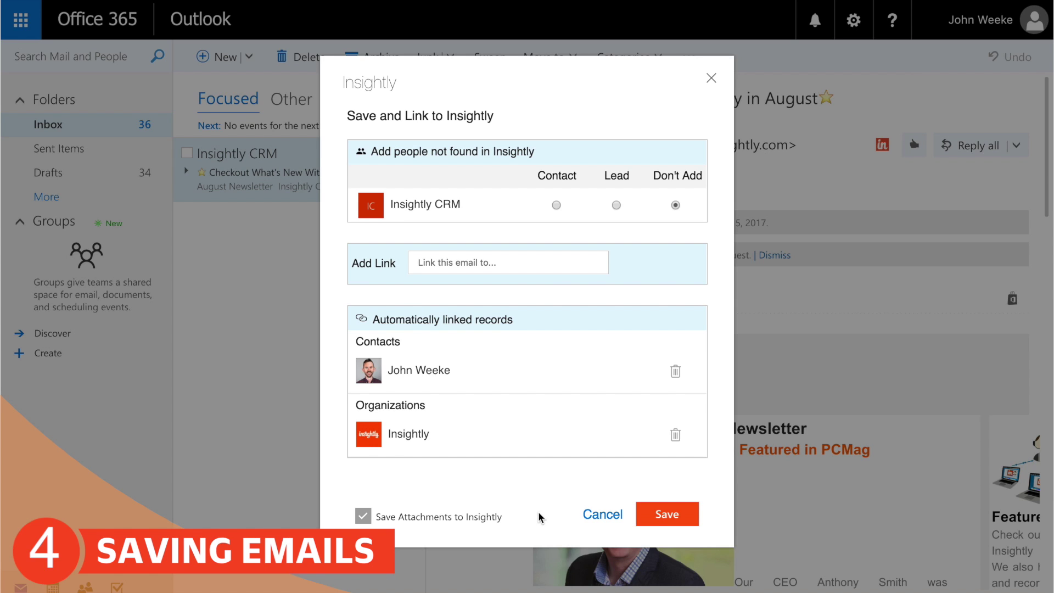
pyautogui.click(666, 516)
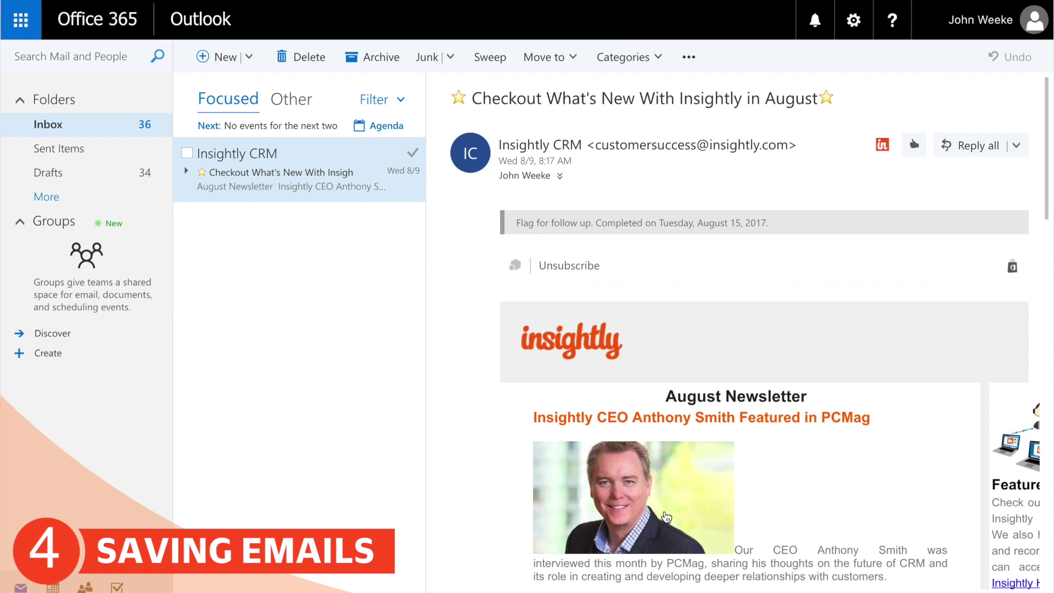
# - Open the saved newsletter email record in Insightly from the Insightly sidebar
pyautogui.click(882, 144)
pyautogui.click(768, 263)
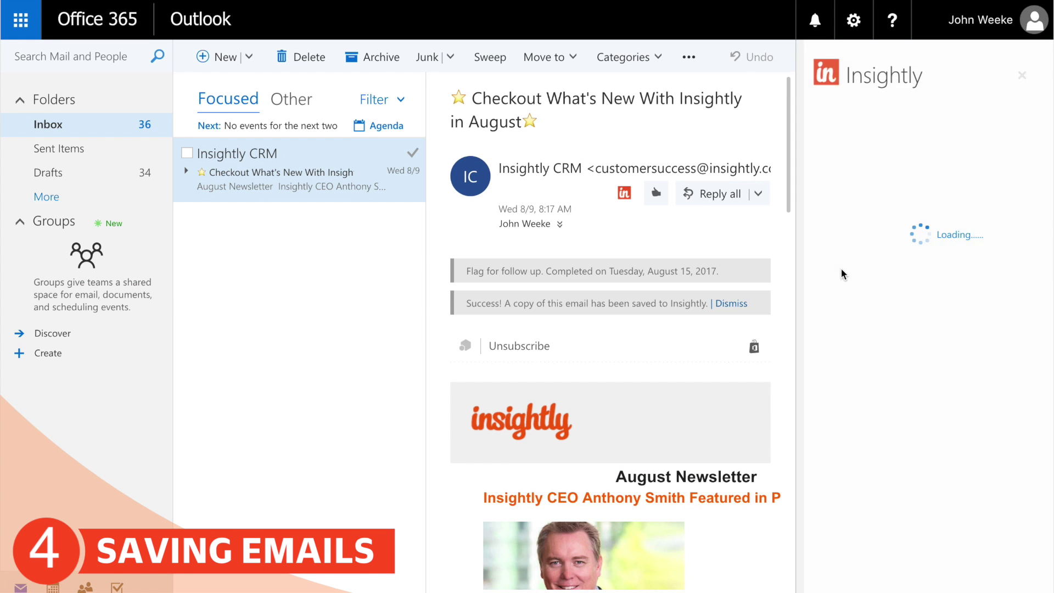
pyautogui.click(937, 418)
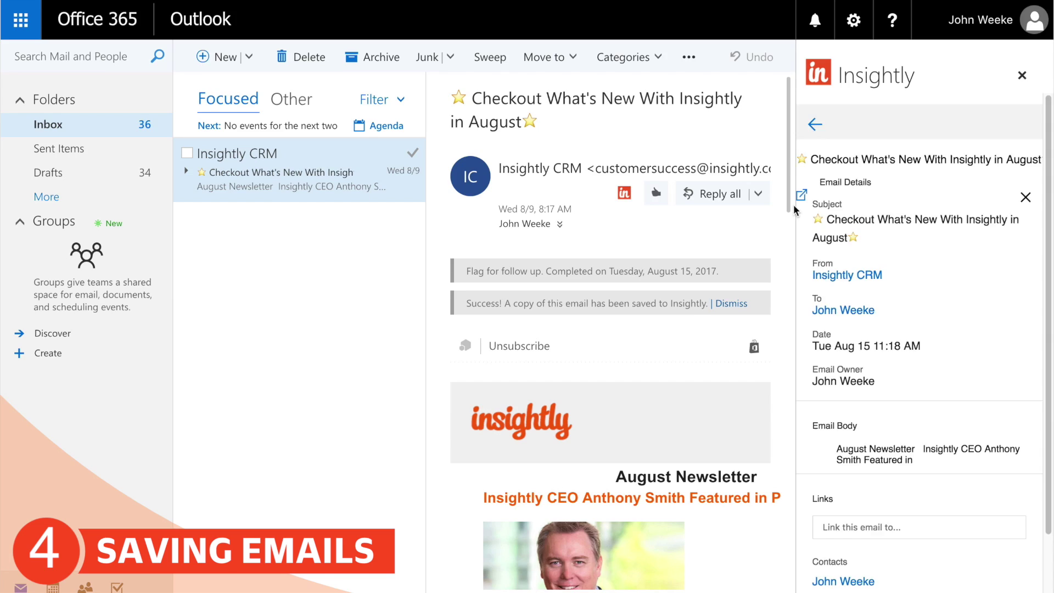
pyautogui.click(802, 195)
pyautogui.scroll(-7, 802, 194)
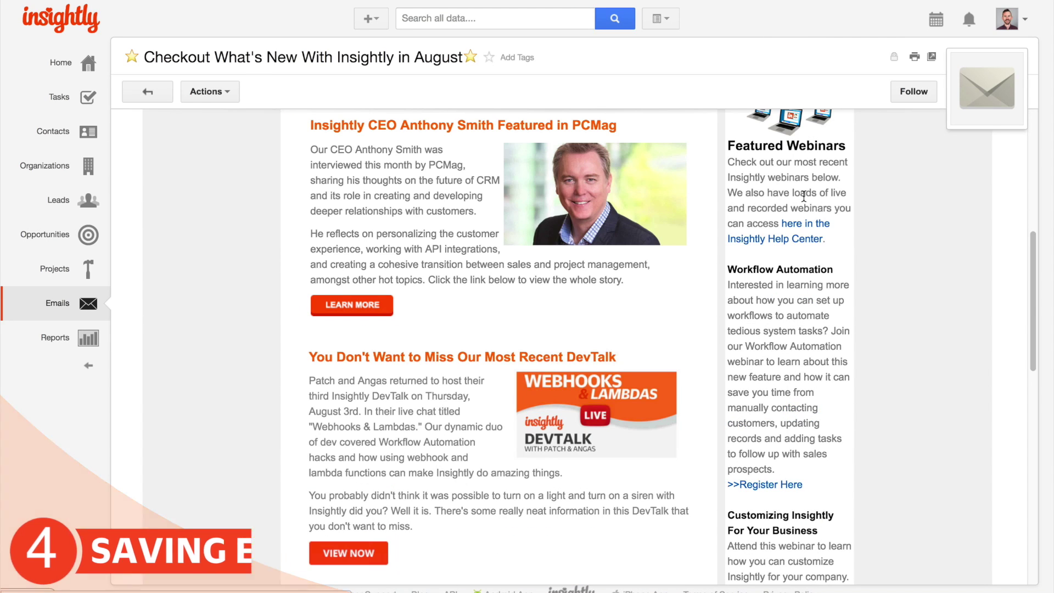